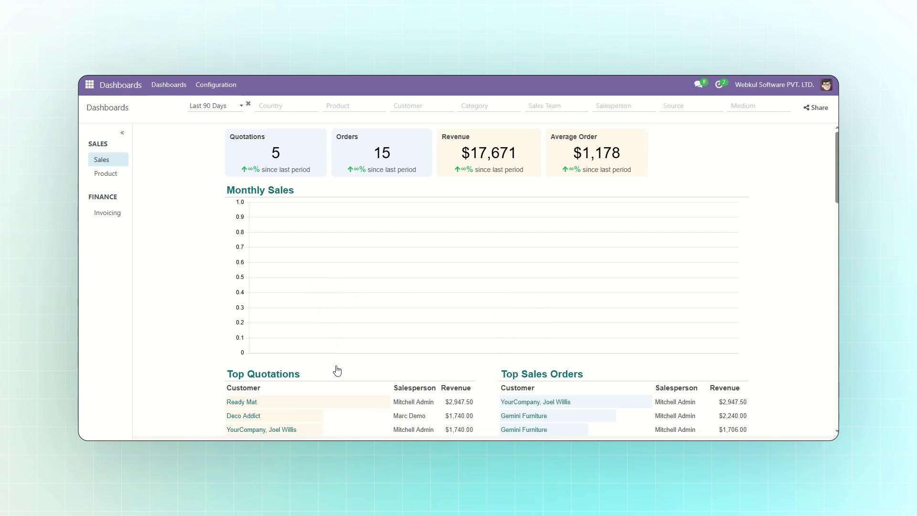
# Step: Create a new Excel Connector template named 'Contact Export'
pyautogui.click(89, 85)
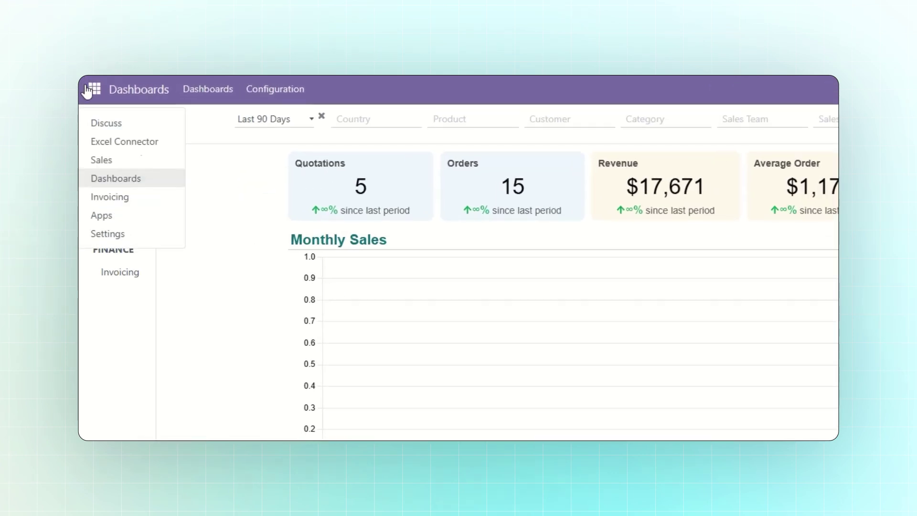
pyautogui.click(113, 143)
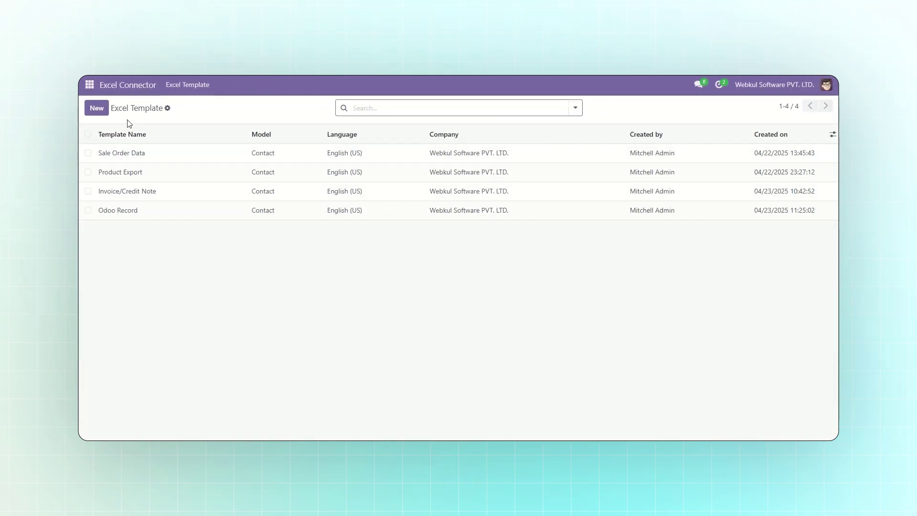
pyautogui.click(100, 109)
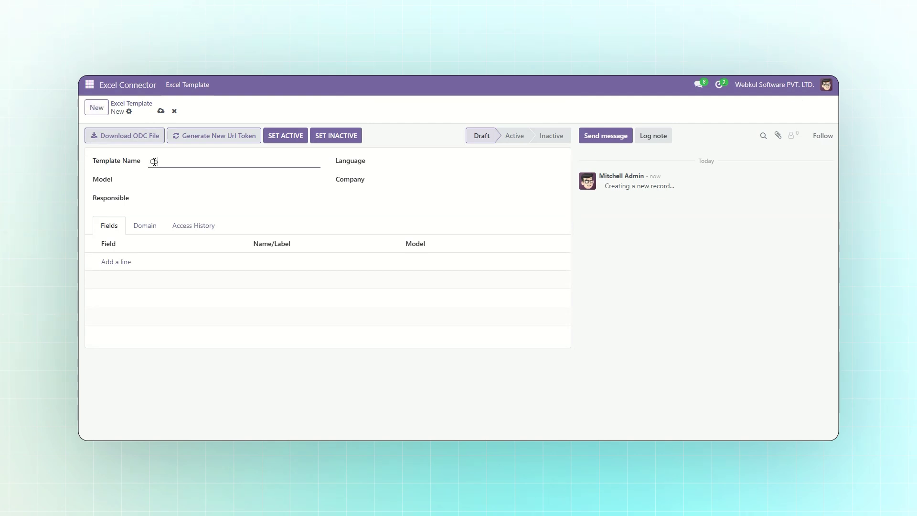
pyautogui.write('Contact Export')
# Step: Set the template's language to English (US), assign the company, model Contact and the admin as responsible
pyautogui.click(405, 163)
pyautogui.click(405, 174)
pyautogui.click(393, 180)
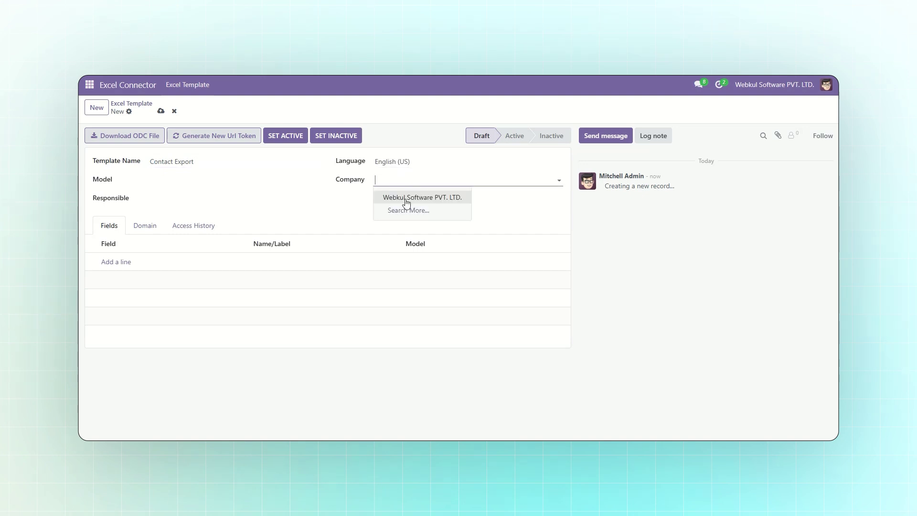
pyautogui.click(408, 197)
pyautogui.click(175, 181)
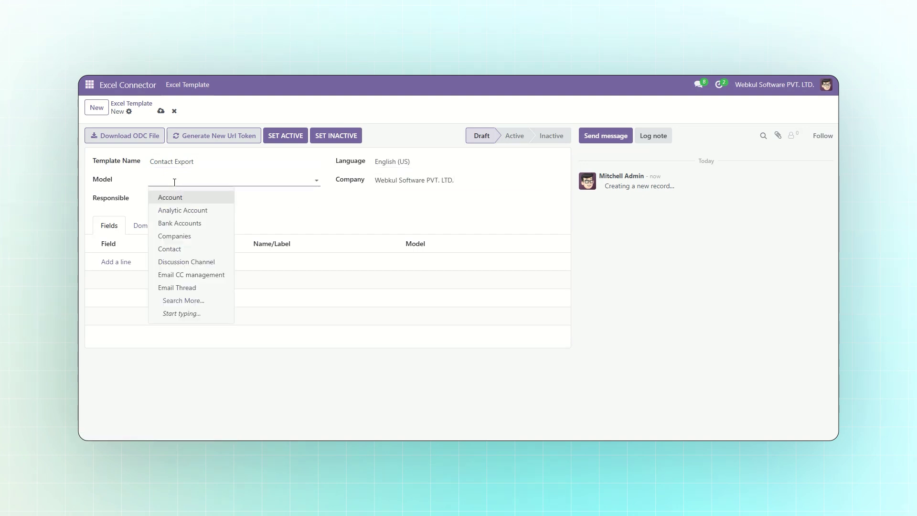
pyautogui.write('contact')
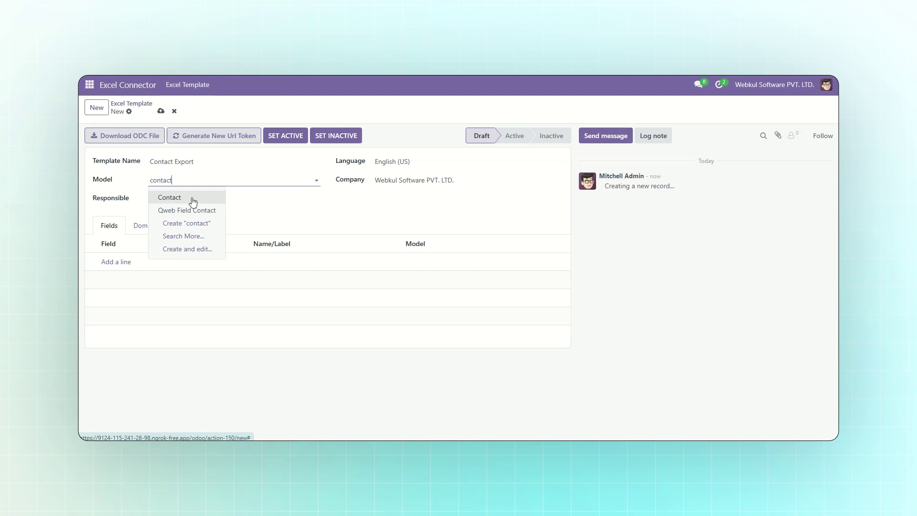
pyautogui.click(191, 199)
pyautogui.click(155, 199)
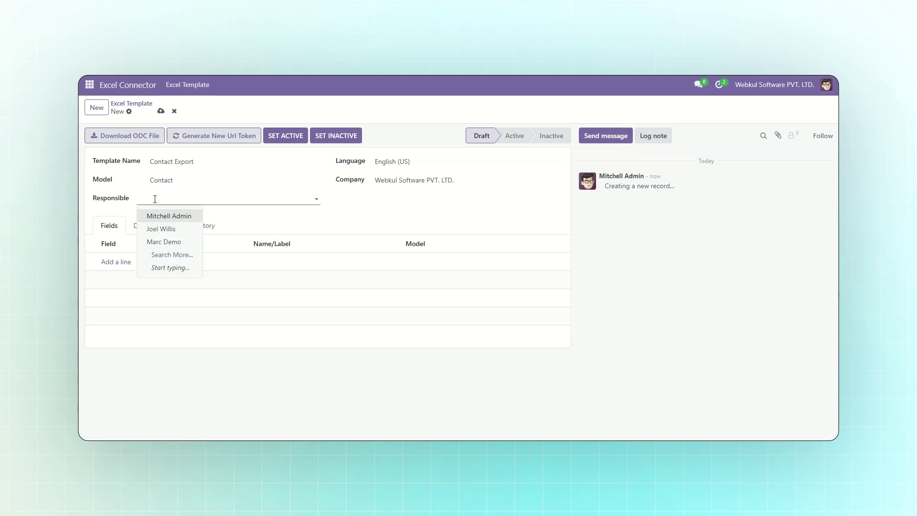
pyautogui.click(177, 215)
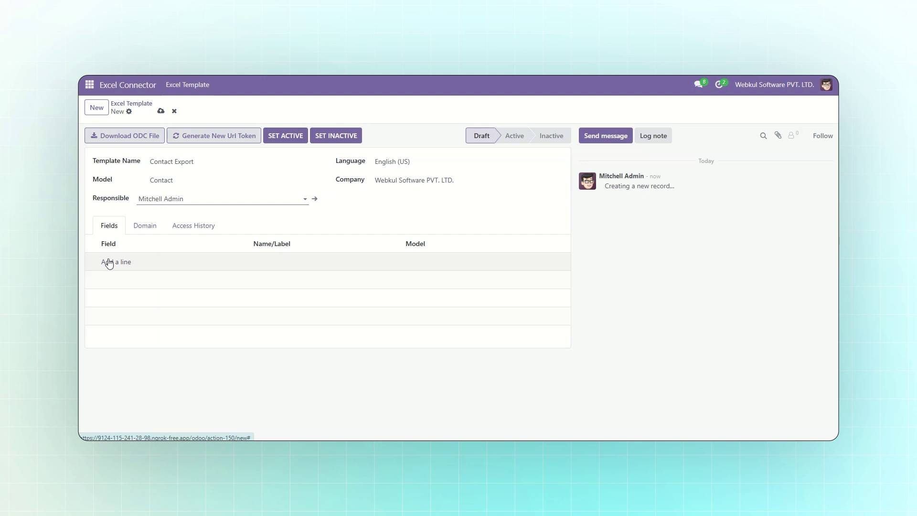
# Step: Add the Name (Contact) and Email (Contact) fields to the template
pyautogui.click(109, 262)
pyautogui.click(290, 239)
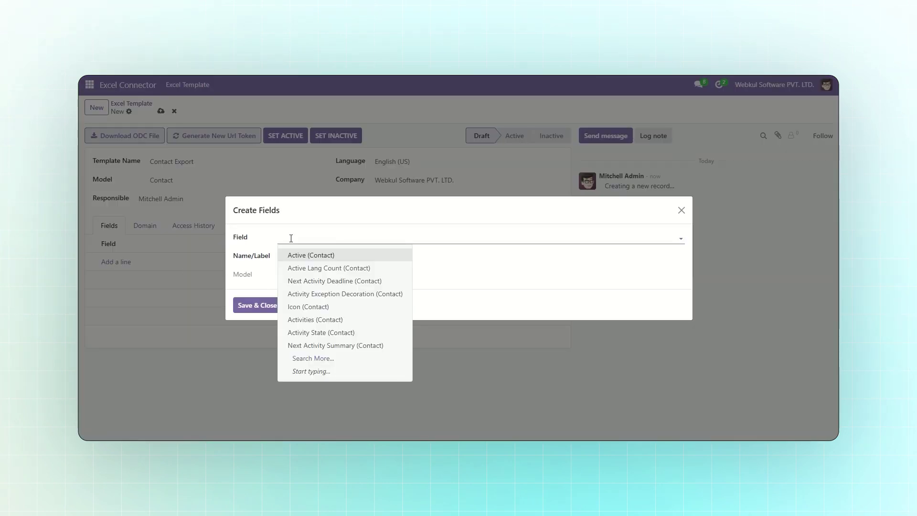
pyautogui.write('name')
pyautogui.click(306, 303)
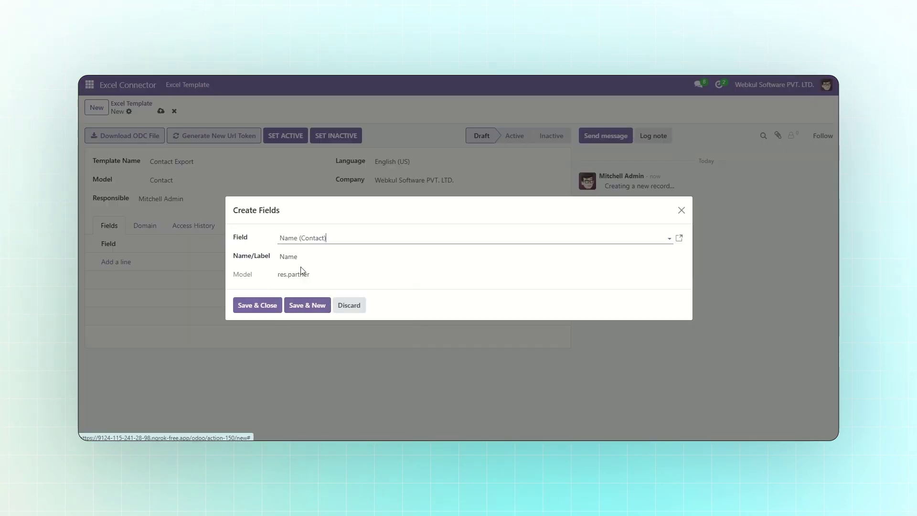
pyautogui.click(306, 305)
pyautogui.click(294, 239)
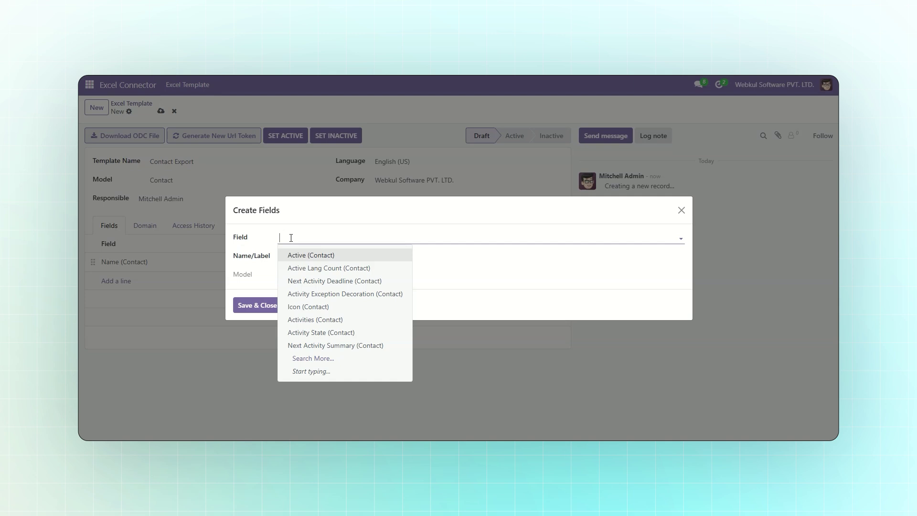
pyautogui.write('emai')
pyautogui.click(319, 256)
pyautogui.click(263, 306)
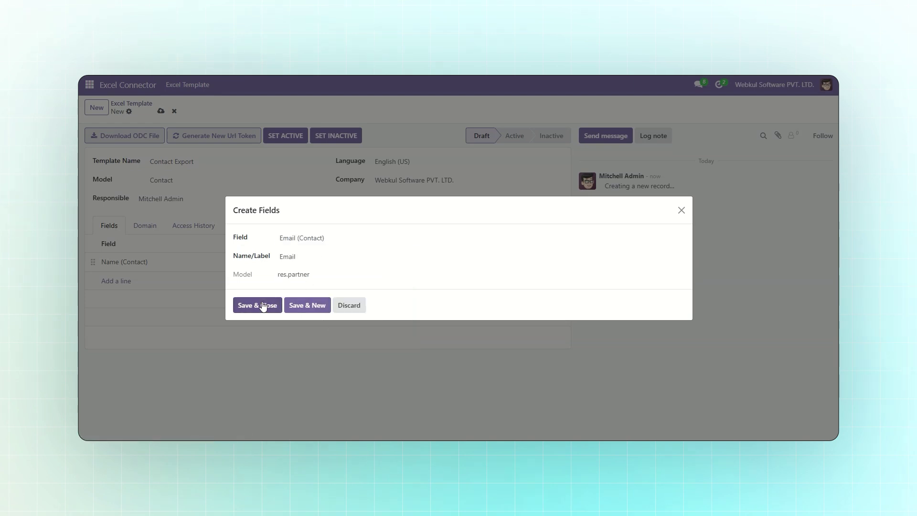
# Step: Save the Contact Export template, set it active and copy its connection URL
pyautogui.click(161, 111)
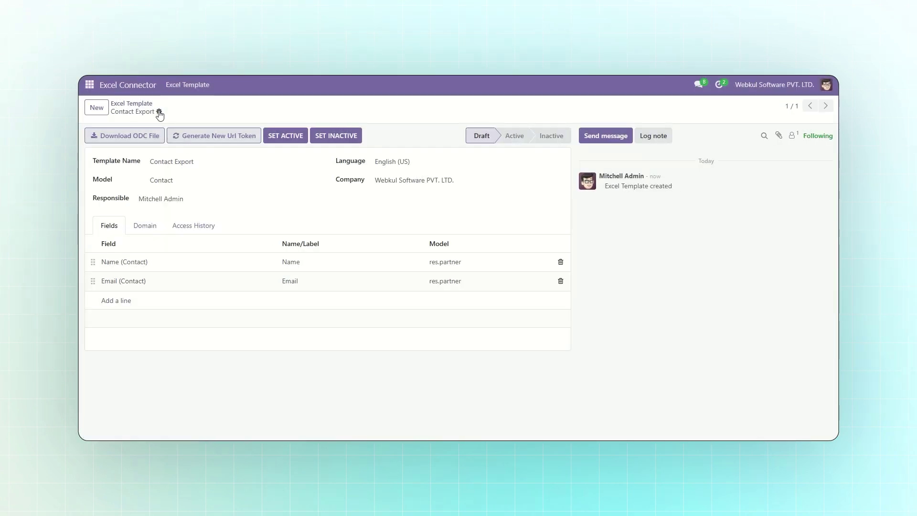
pyautogui.click(277, 141)
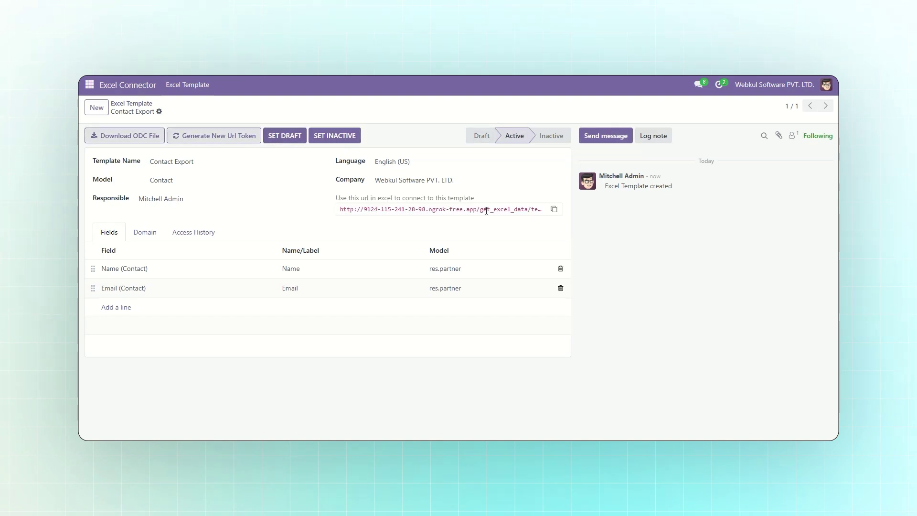
pyautogui.click(556, 212)
# Step: Paste the template's connection URL as an external data source in Calc
pyautogui.tripleClick(401, 210)
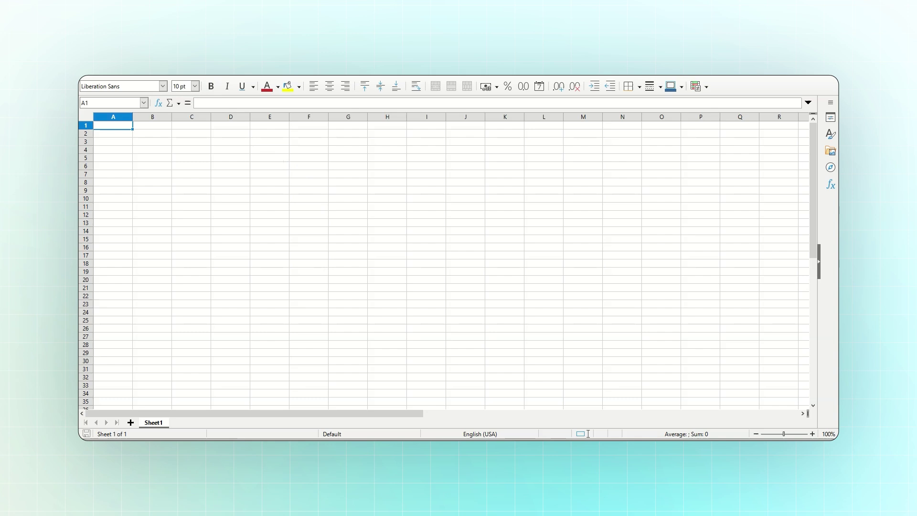
pyautogui.hotkey('alt', 's')
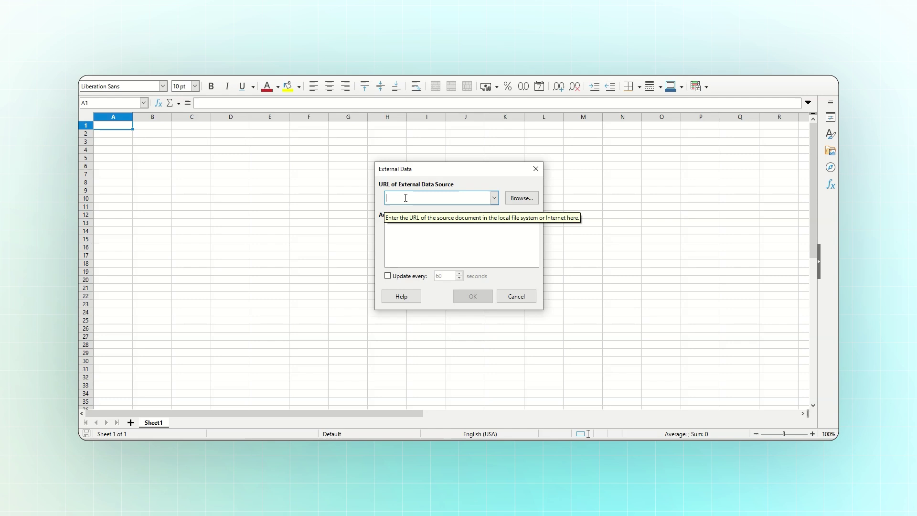
pyautogui.hotkey('ctrl', 'v')
pyautogui.press('Return')
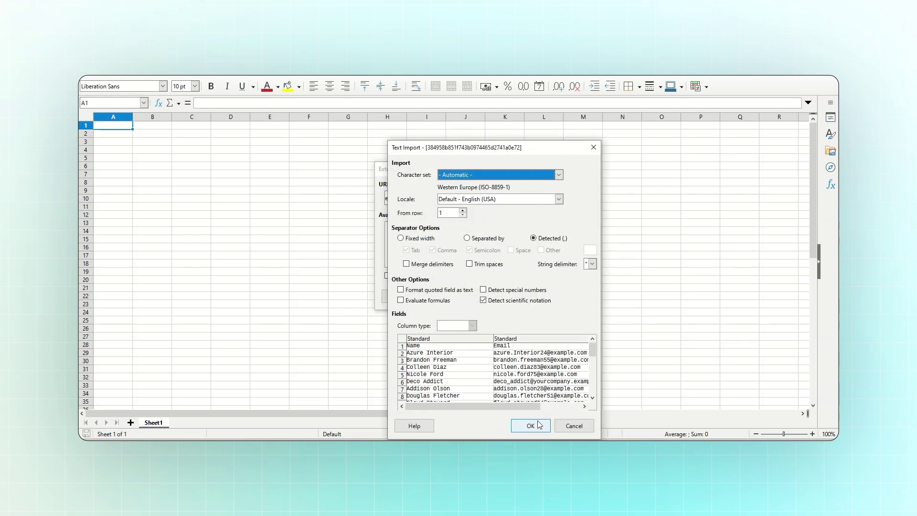
# Step: Import the Name and Email data refreshing every 20 seconds, then autofit columns A and B
pyautogui.click(530, 426)
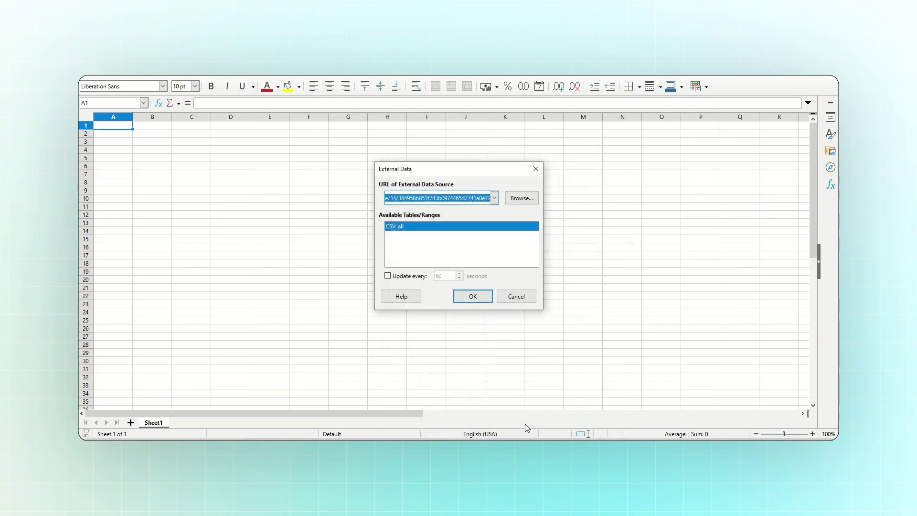
pyautogui.click(387, 276)
pyautogui.moveTo(444, 276); pyautogui.dragTo(436, 276)
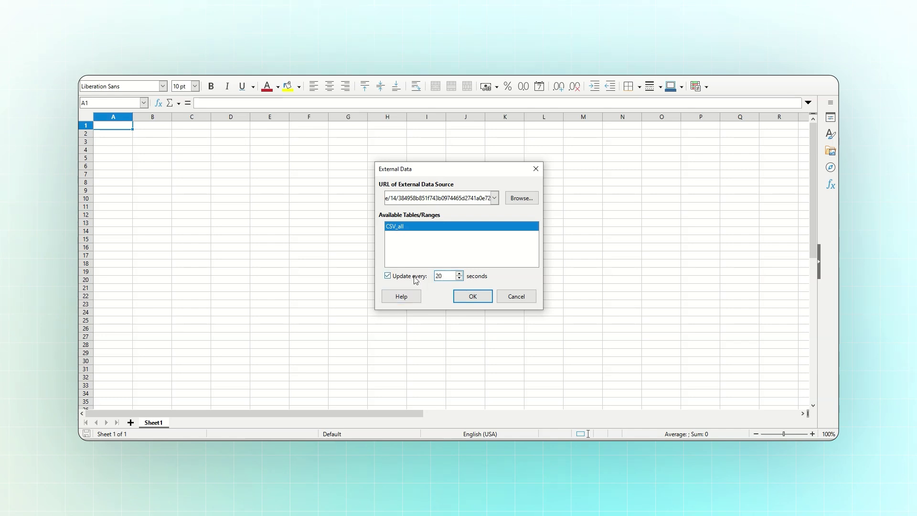
pyautogui.click(464, 297)
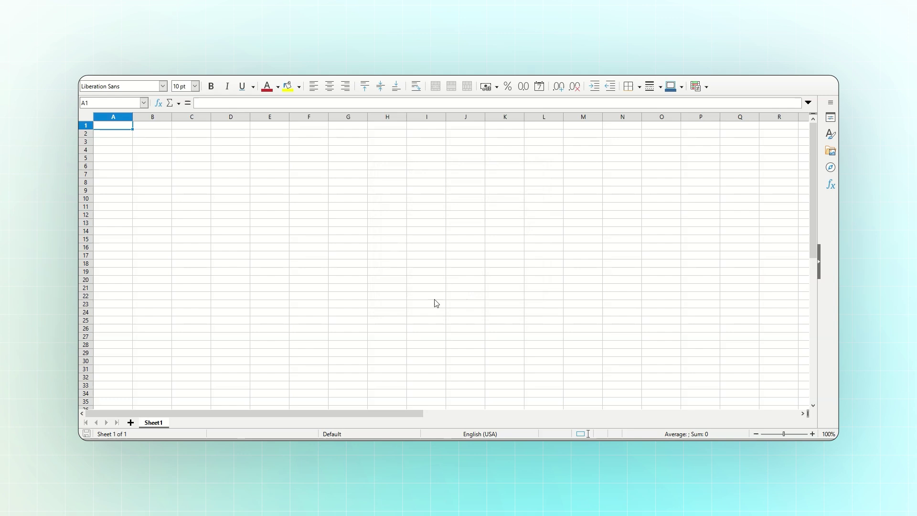
pyautogui.doubleClick(133, 117)
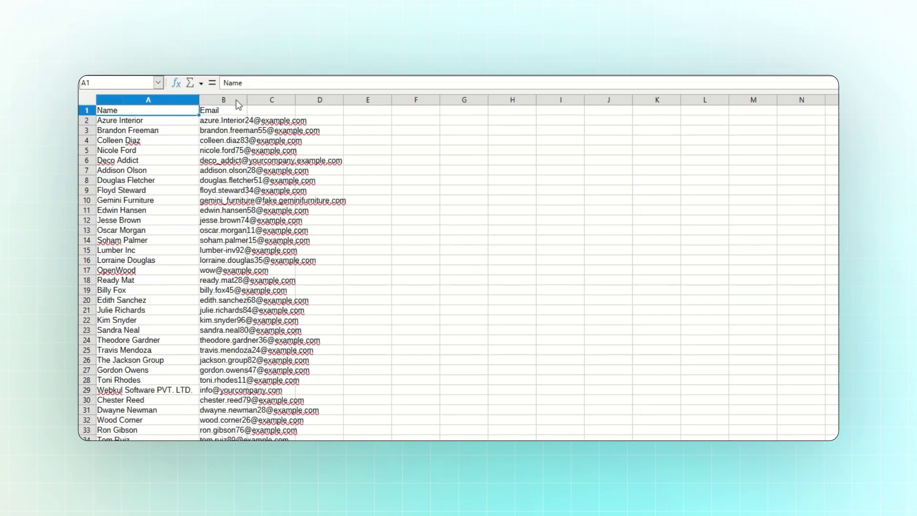
pyautogui.doubleClick(218, 116)
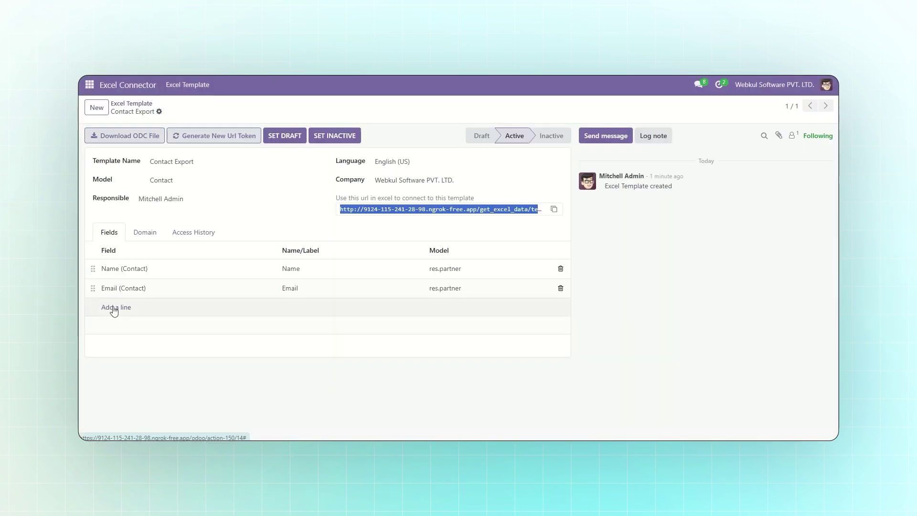
# Step: Add the Phone (Contact) field to the Contact Export template's field list
pyautogui.click(116, 308)
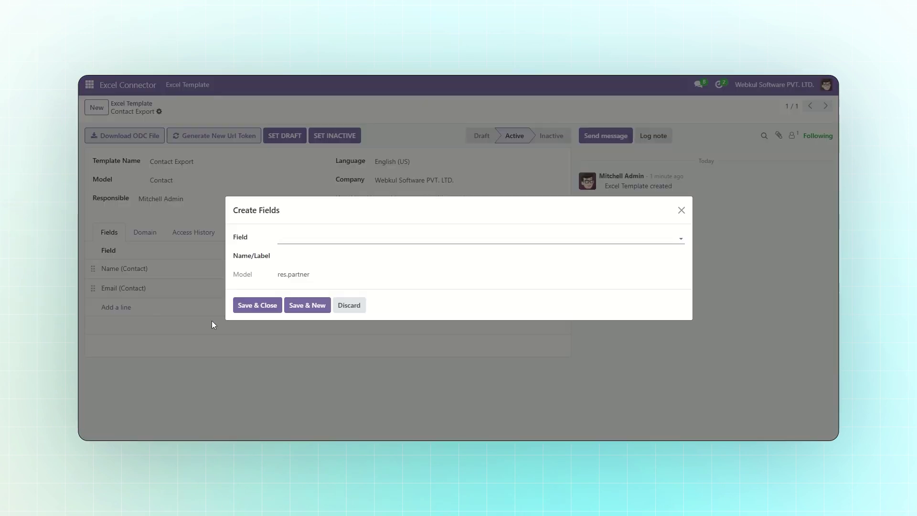
pyautogui.write('phone')
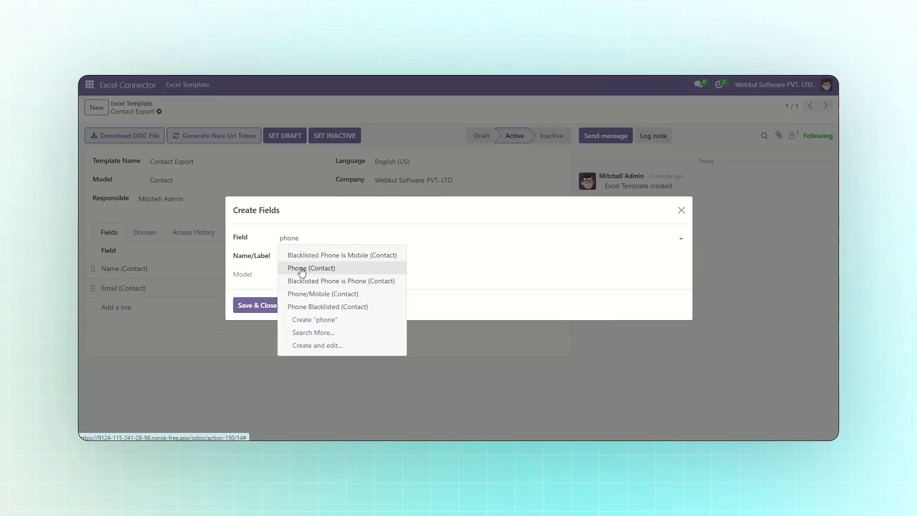
pyautogui.click(302, 269)
pyautogui.click(266, 306)
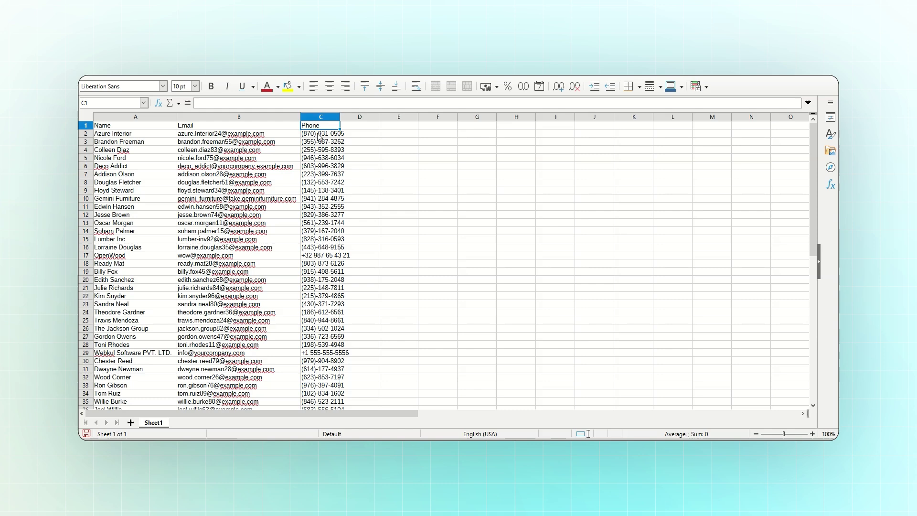
pyautogui.scroll(-1, 319, 141)
pyautogui.scroll(1, 316, 149)
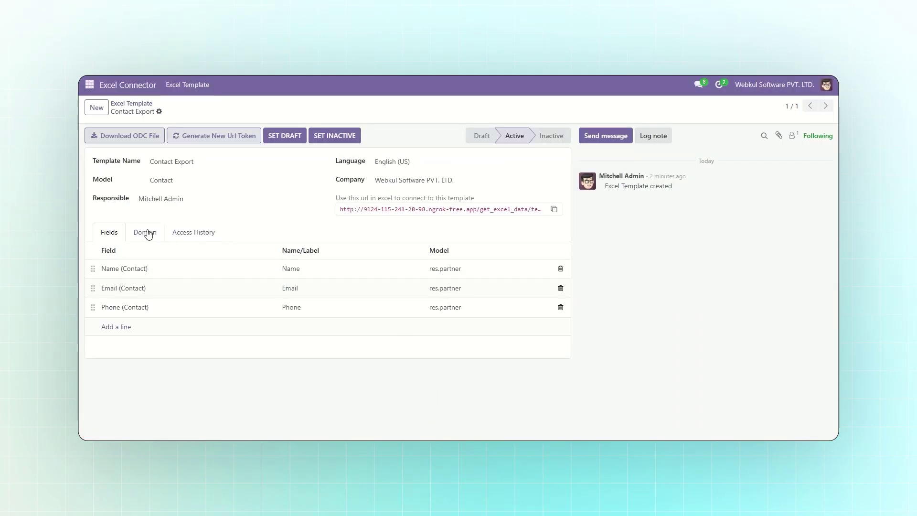
# Step: Switch on Include archived in the template's Domain settings to export 41 contacts
pyautogui.click(145, 233)
pyautogui.click(503, 255)
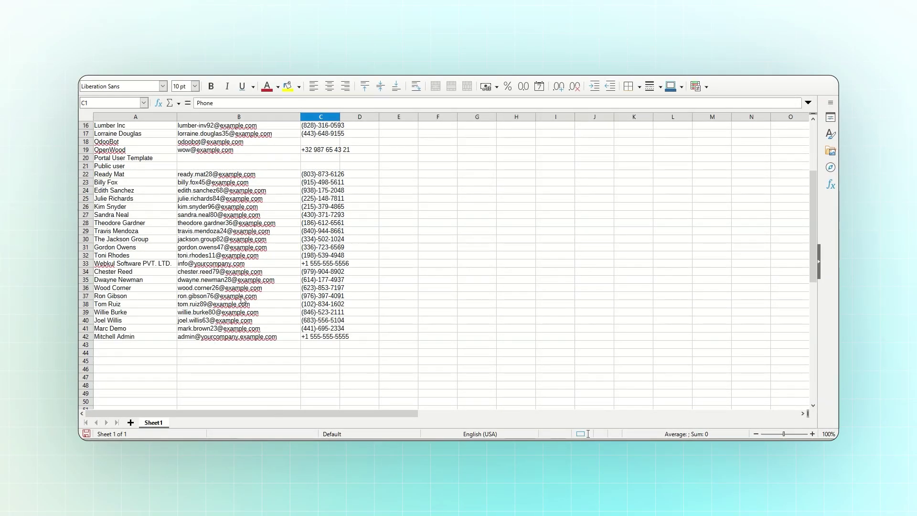
# Step: Flush the Contact Export access history, confirming deletion of all records
pyautogui.click(438, 404)
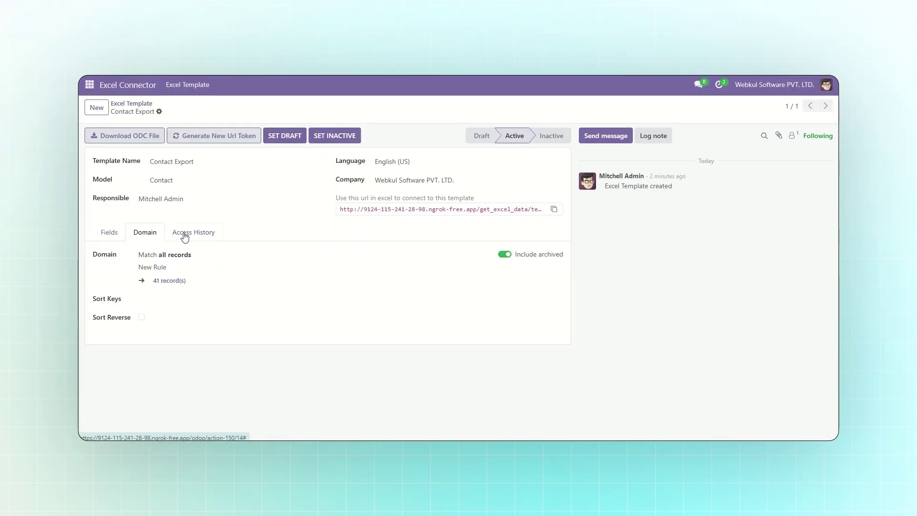
pyautogui.click(194, 232)
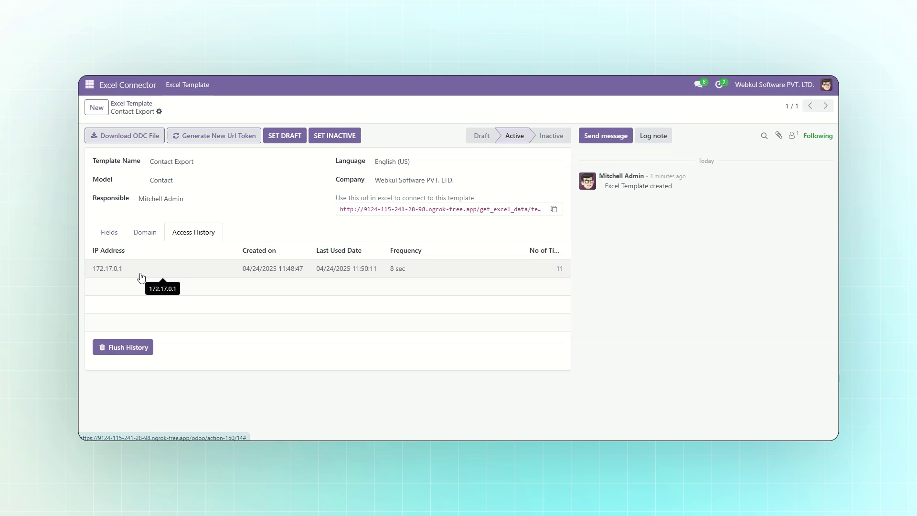
pyautogui.click(129, 346)
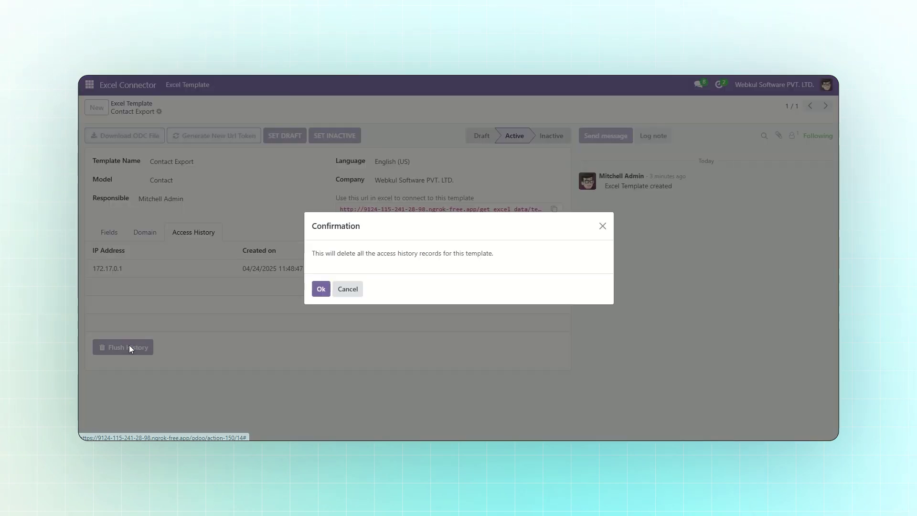
pyautogui.click(321, 289)
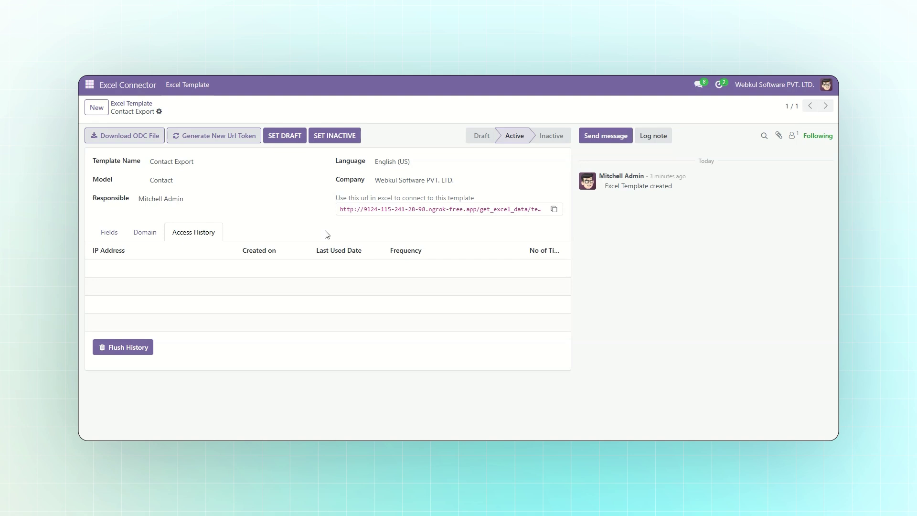
pyautogui.tripleClick(341, 212)
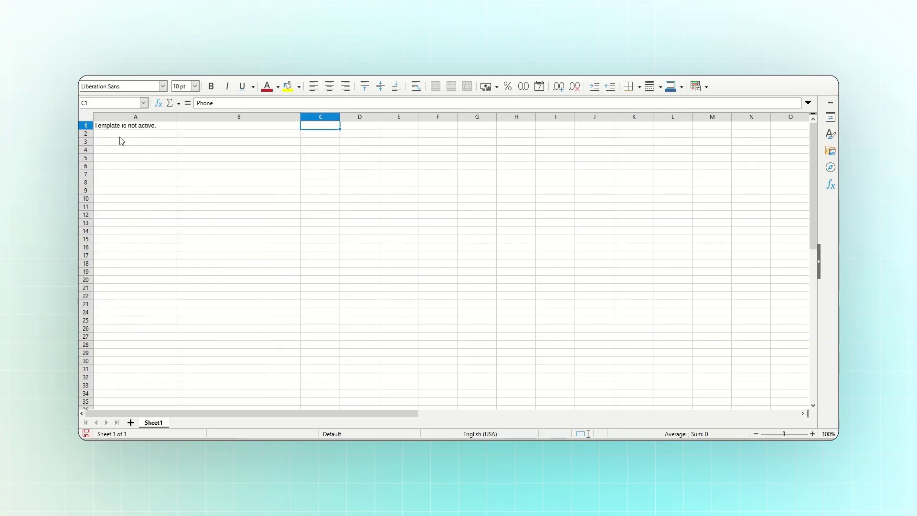
pyautogui.scroll(10, 124, 201)
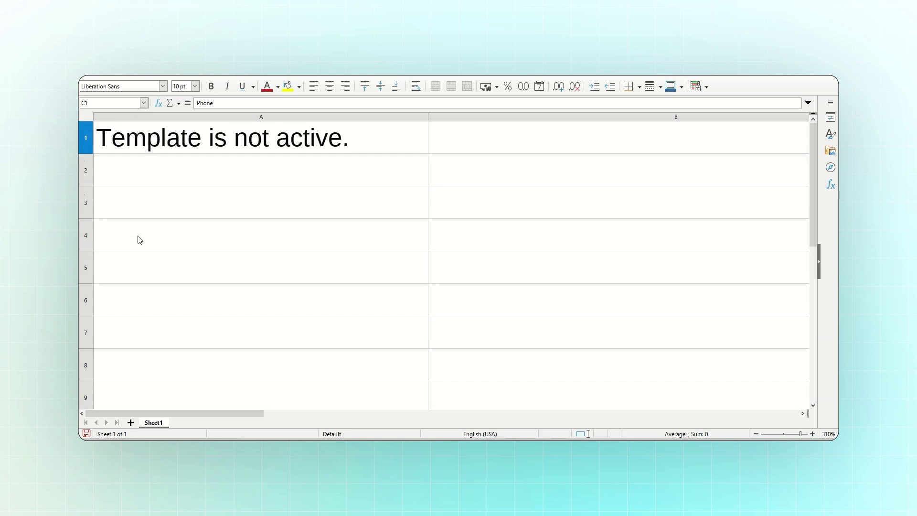